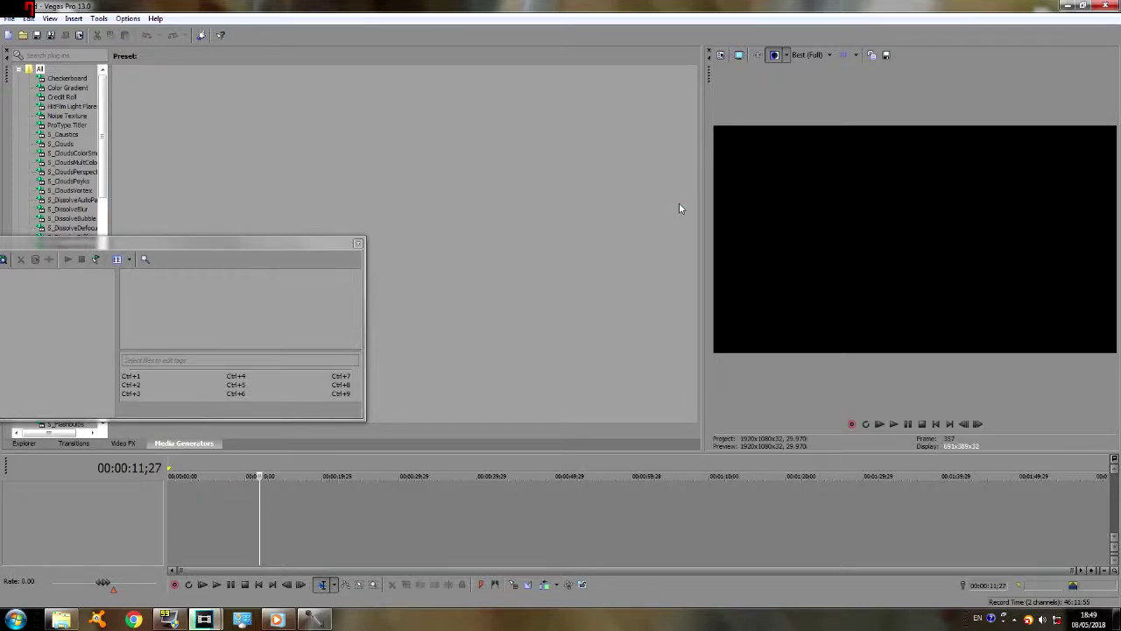
Switch to Windows Explorer and open the Netsuzou TRap folder inside the nested Anime folders on drive F:.
click(9, 19)
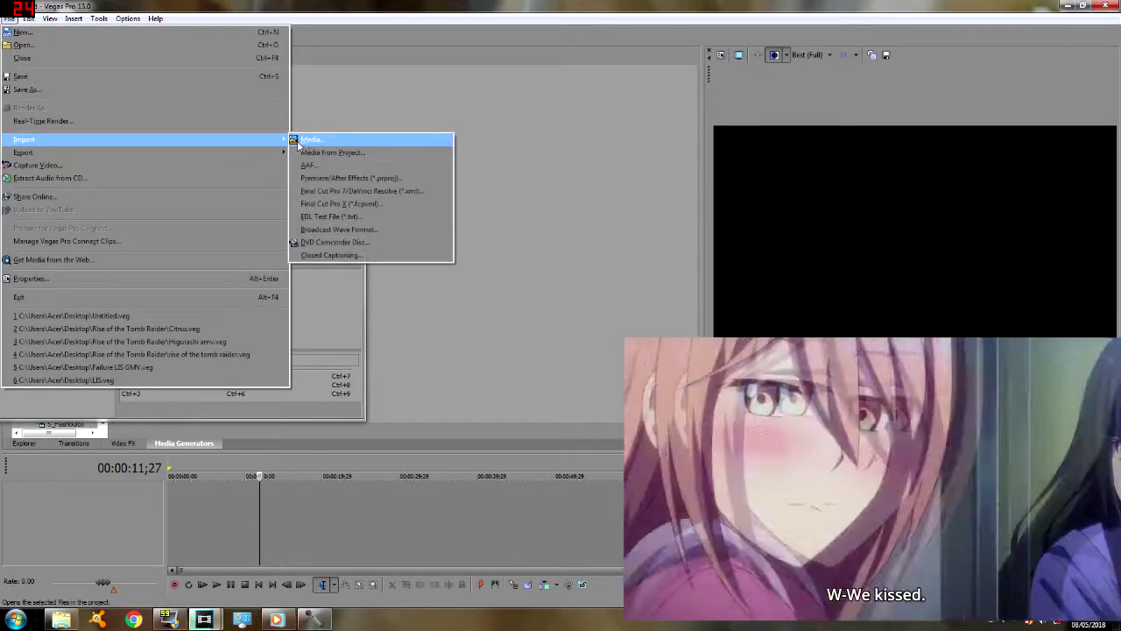
click(58, 623)
click(56, 620)
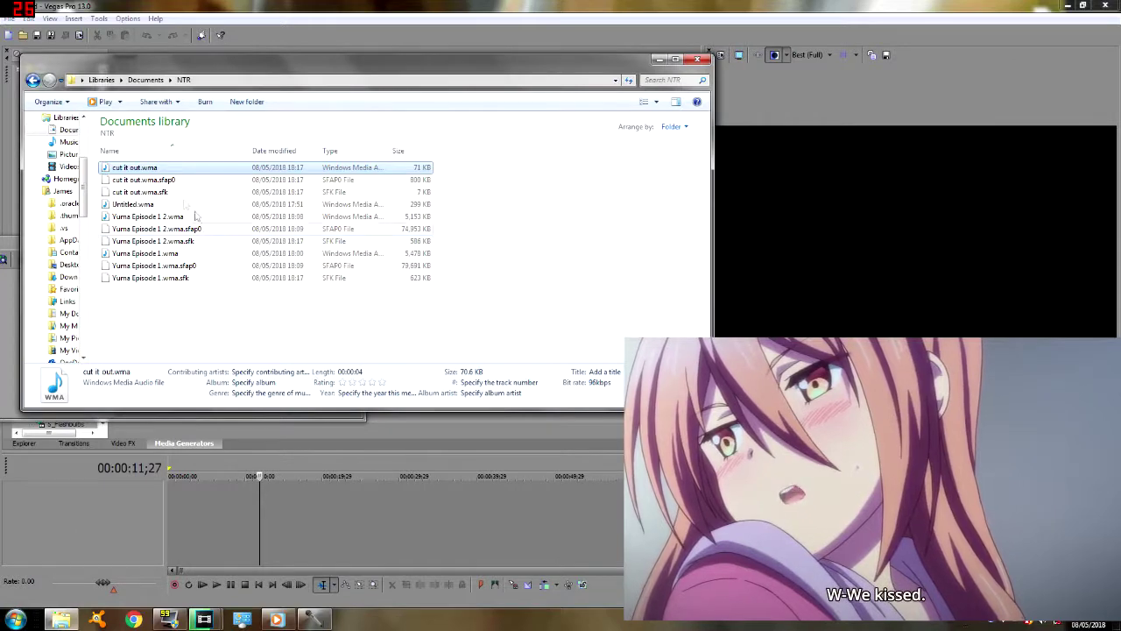
drag(84, 167, 83, 219)
click(77, 239)
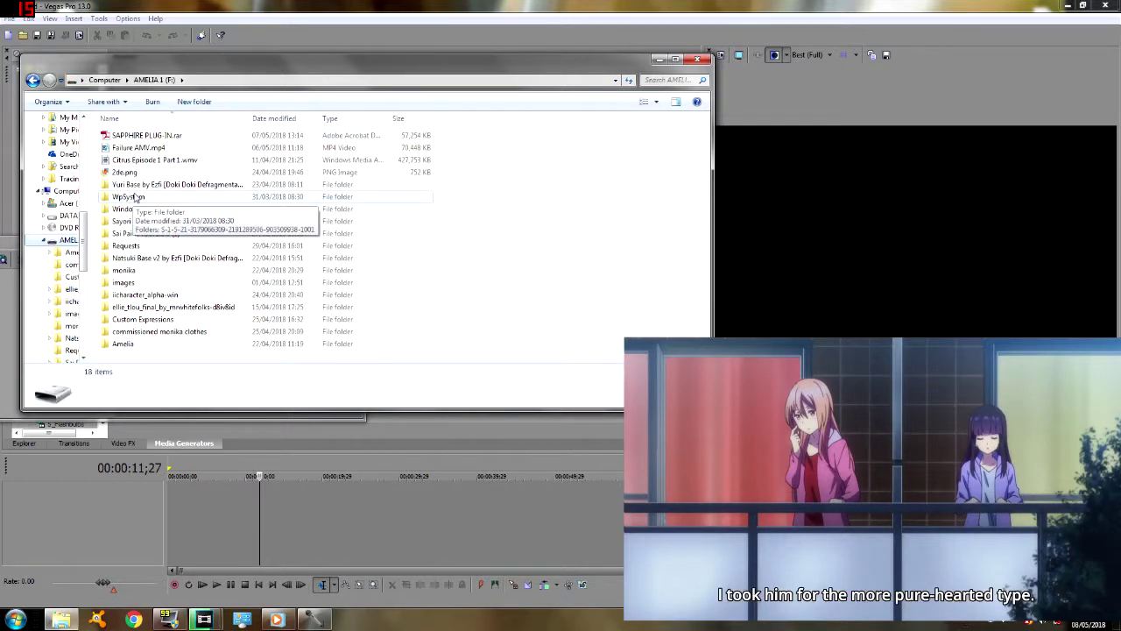
double_click(146, 345)
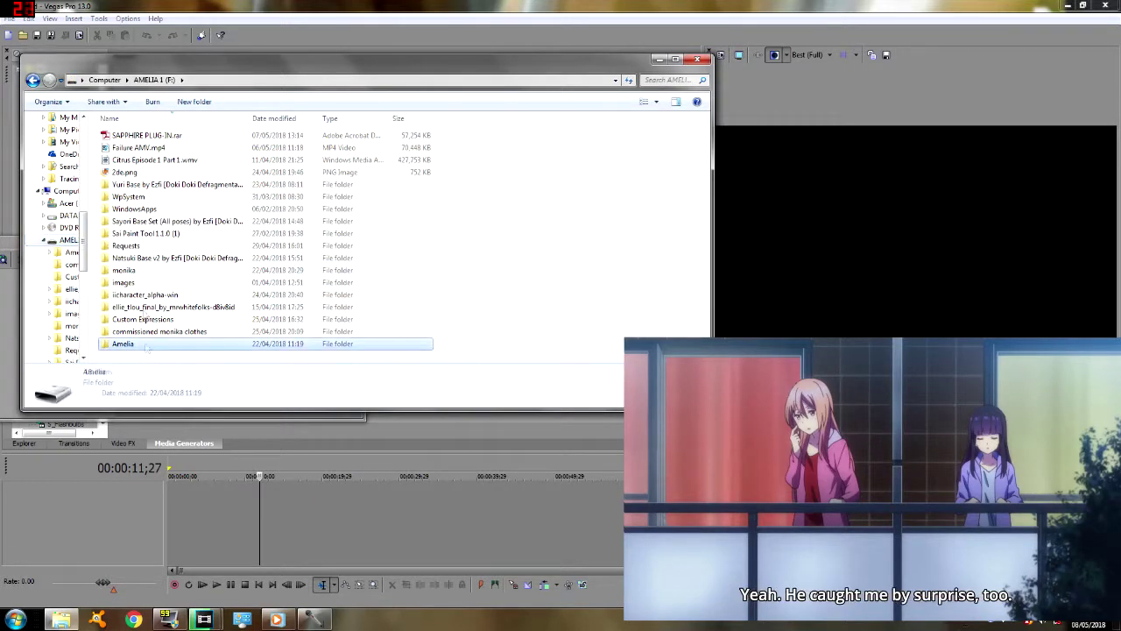
double_click(162, 136)
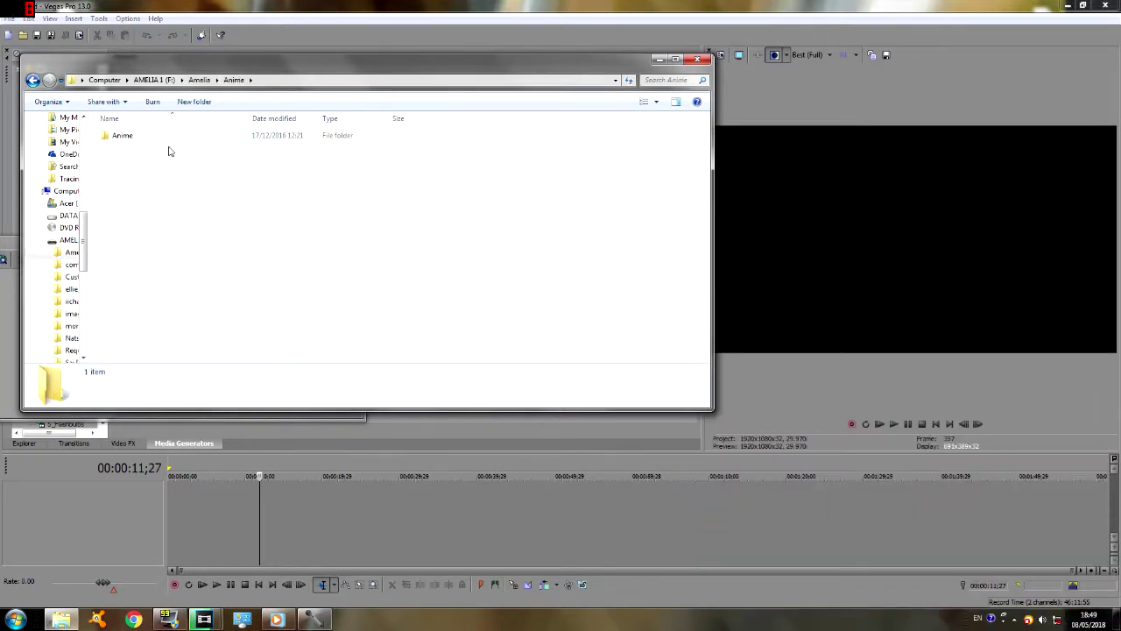
double_click(176, 138)
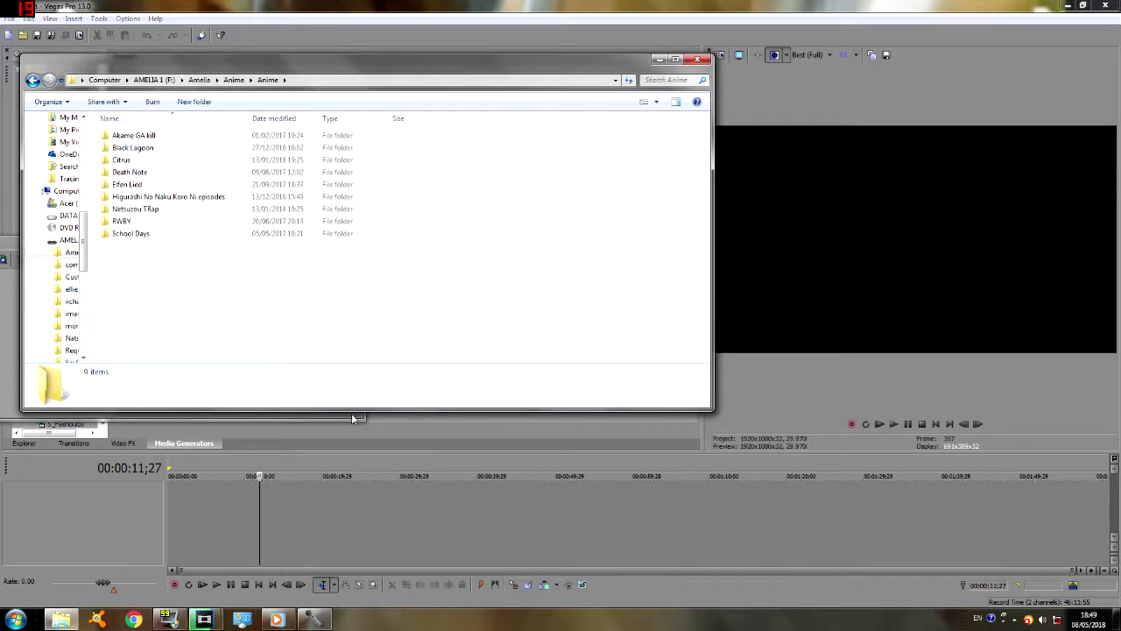
double_click(174, 210)
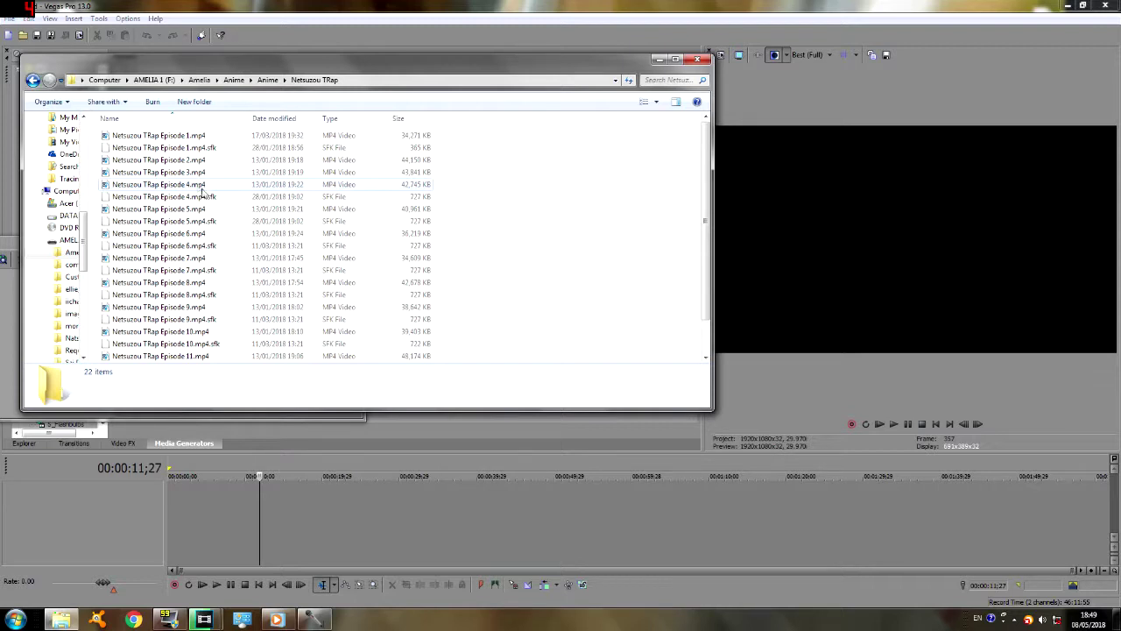
Add Netsuzou TRap Episode 1.mp4 from the open folder to the beginning of the Vegas Pro timeline.
click(211, 139)
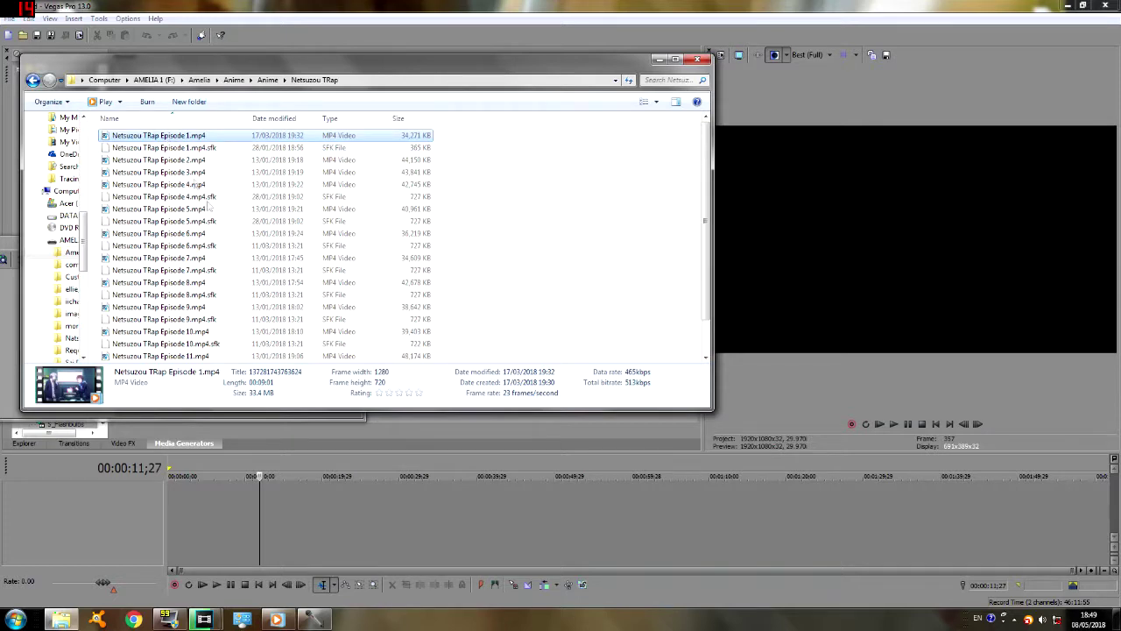
drag(169, 524, 179, 521)
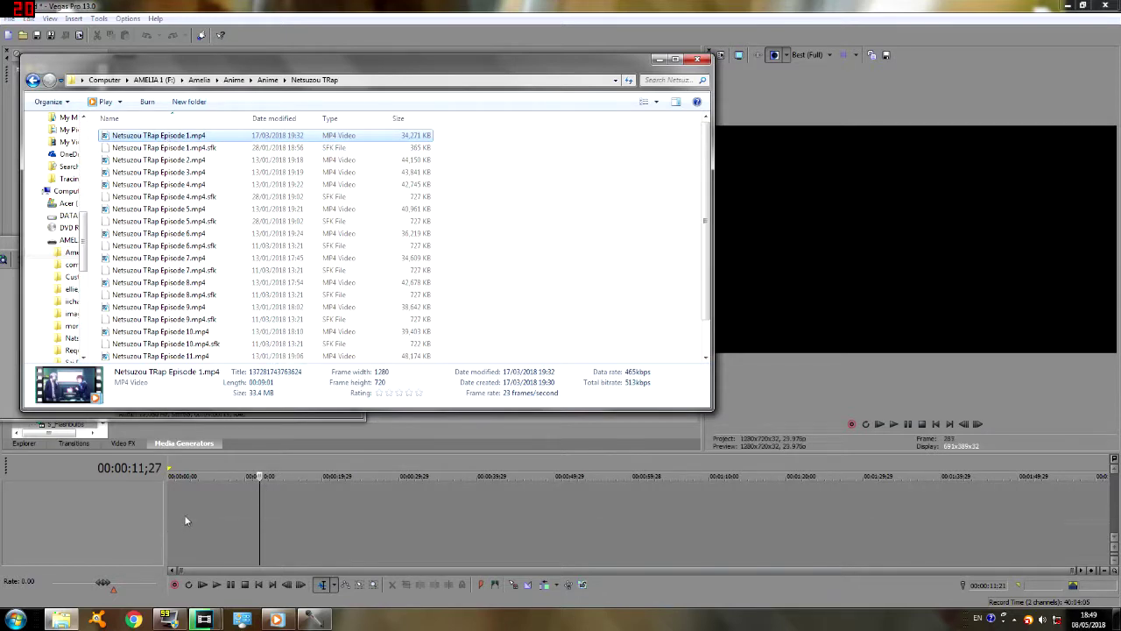
click(269, 507)
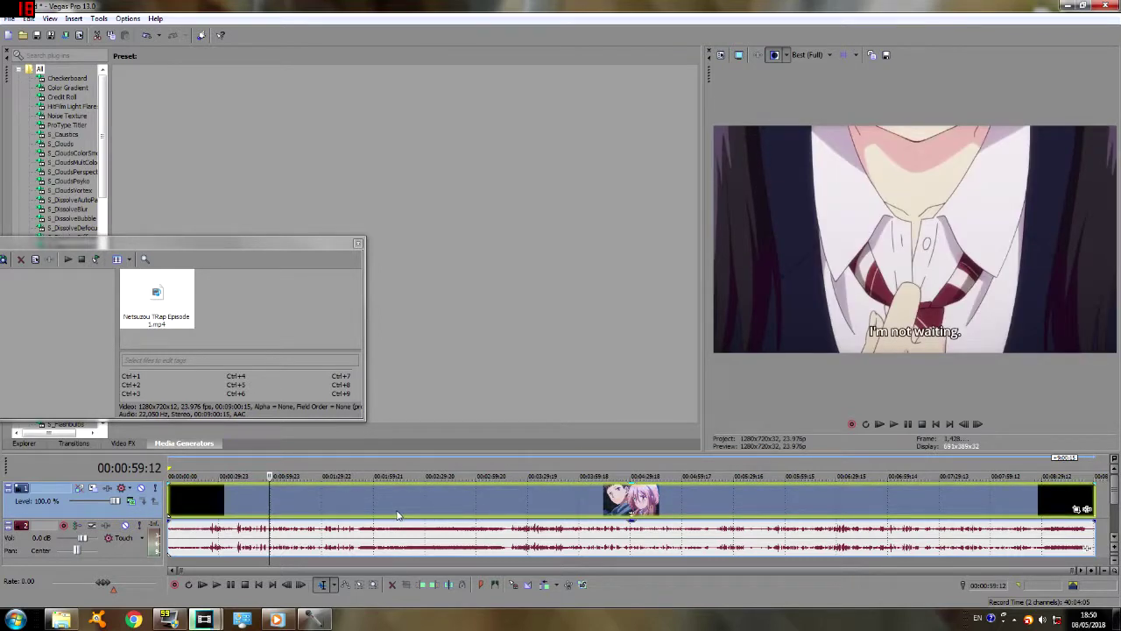
Split the episode clip at 00:03:45:18, delete the part before it, and move the remainder to the timeline start.
click(555, 517)
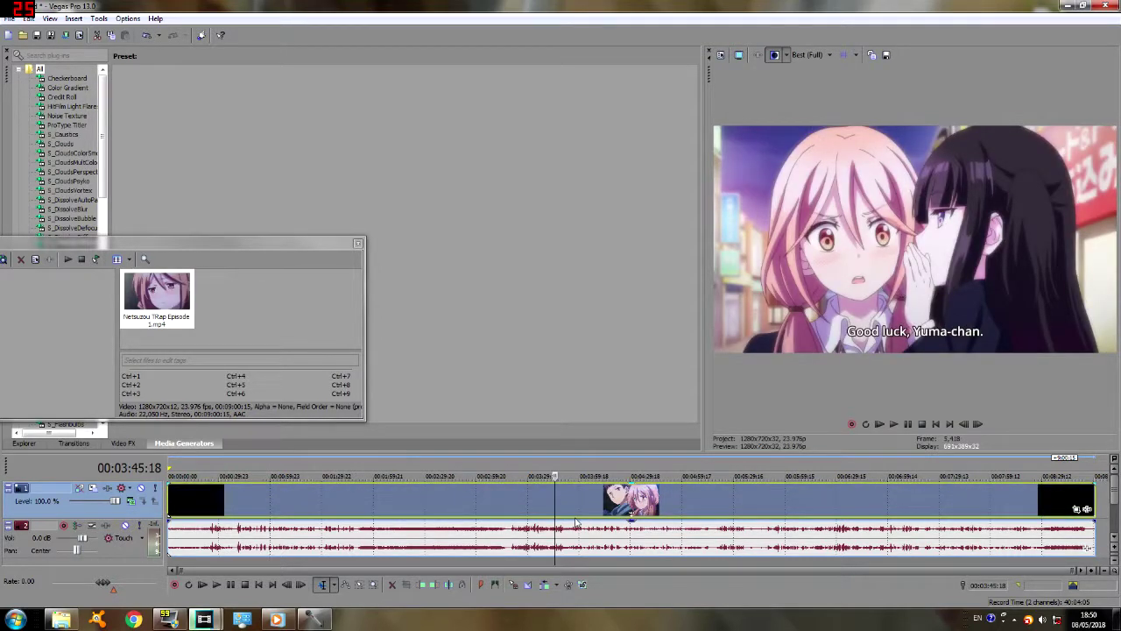
click(505, 517)
key(Delete)
drag(599, 498, 130, 500)
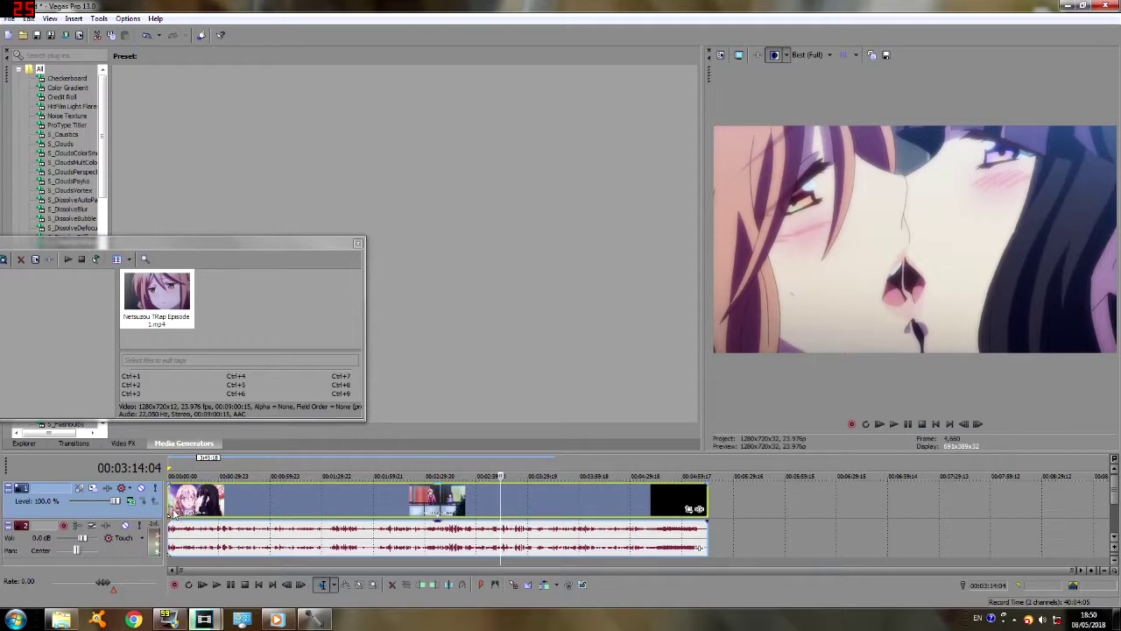
Find the end of the first subtitled shot and split the clip at 00:00:00:03.
click(167, 507)
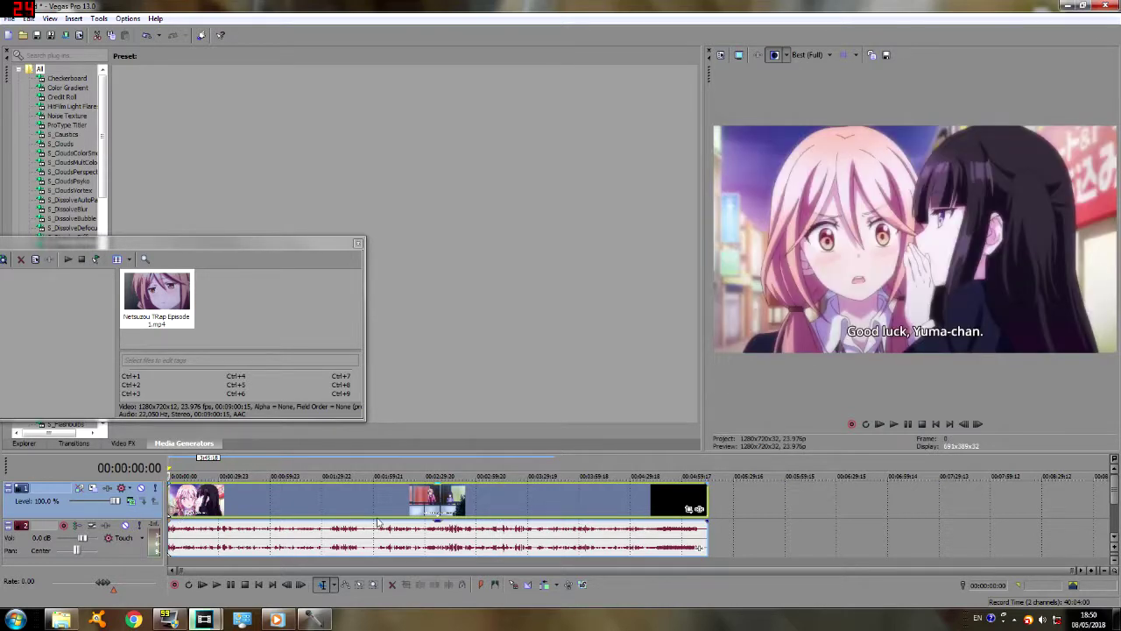
scroll(366, 519, up, 3)
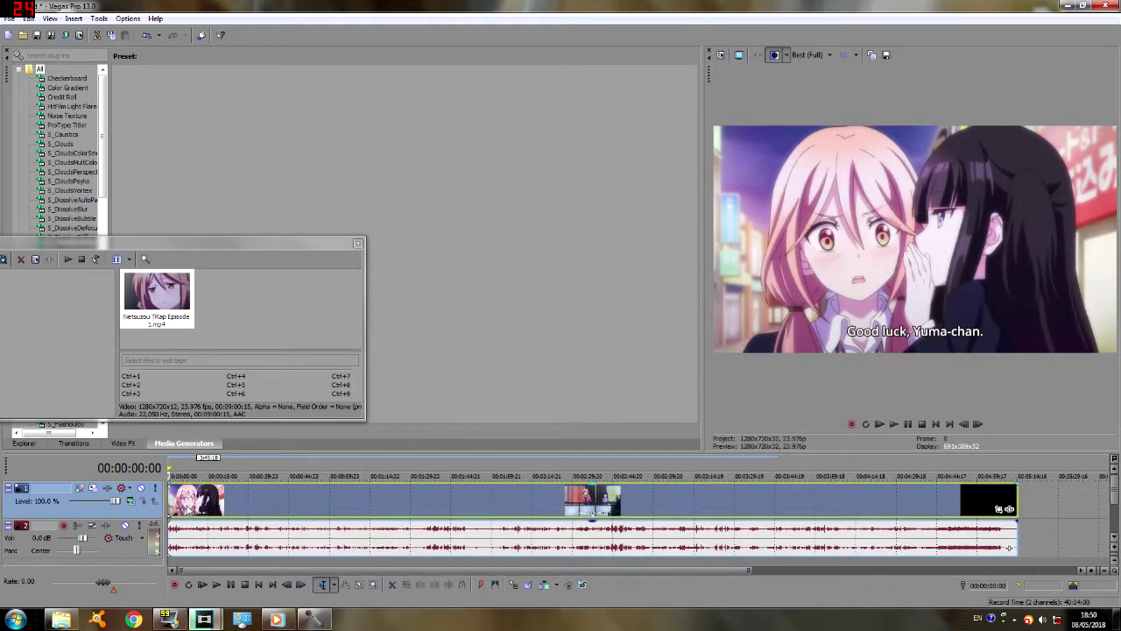
scroll(188, 504, up, 3)
key(space)
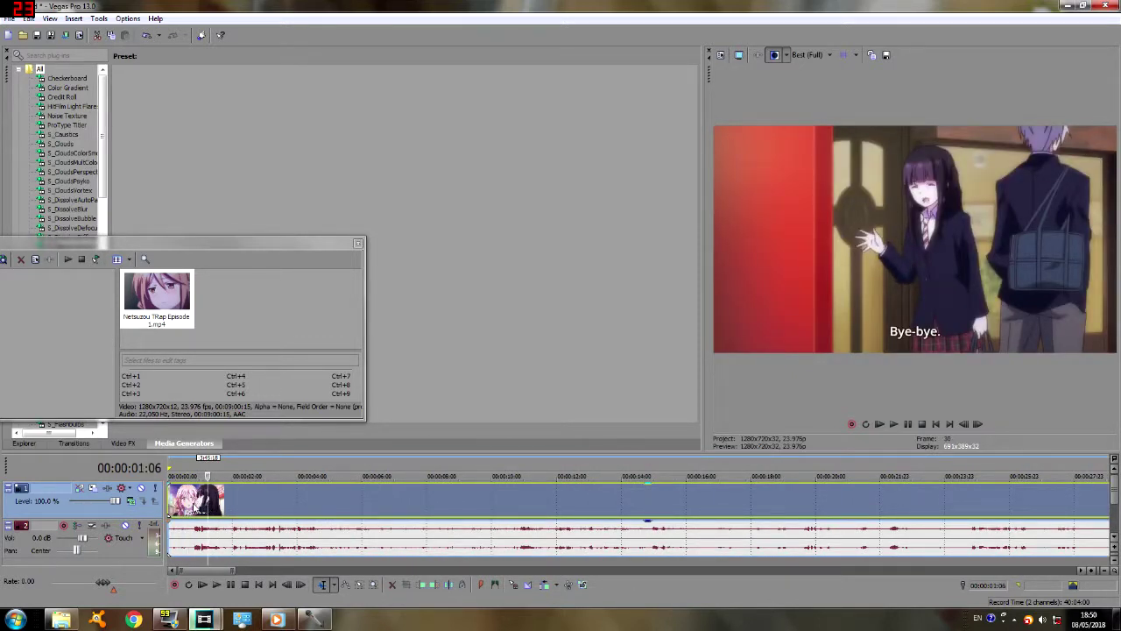
scroll(197, 506, up, 2)
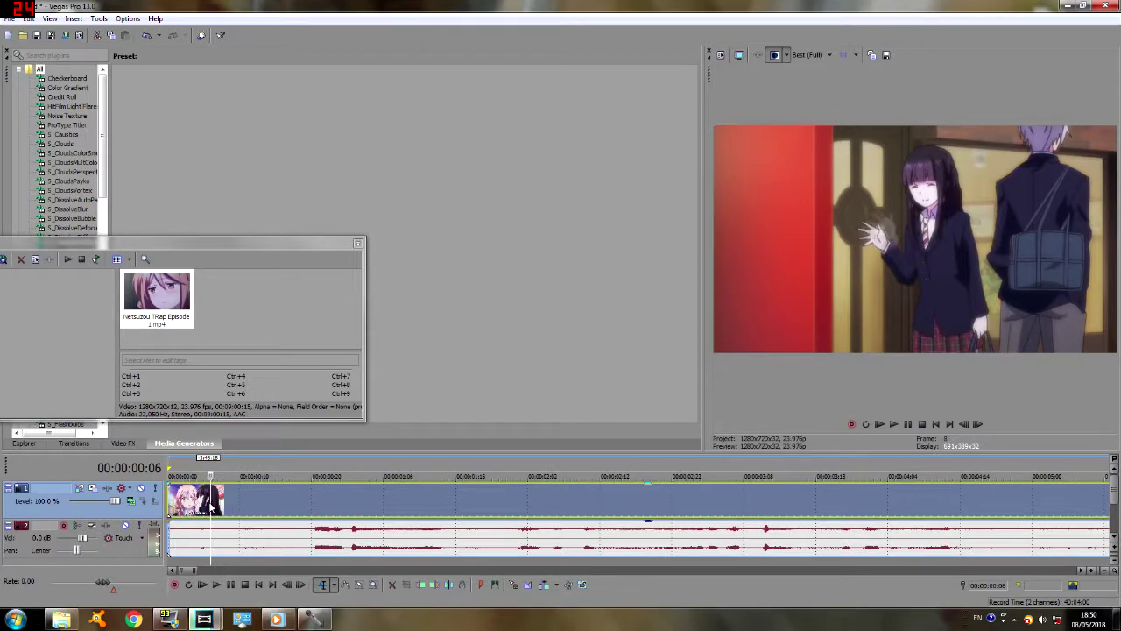
key(Left)
key(Left)
key(Left)
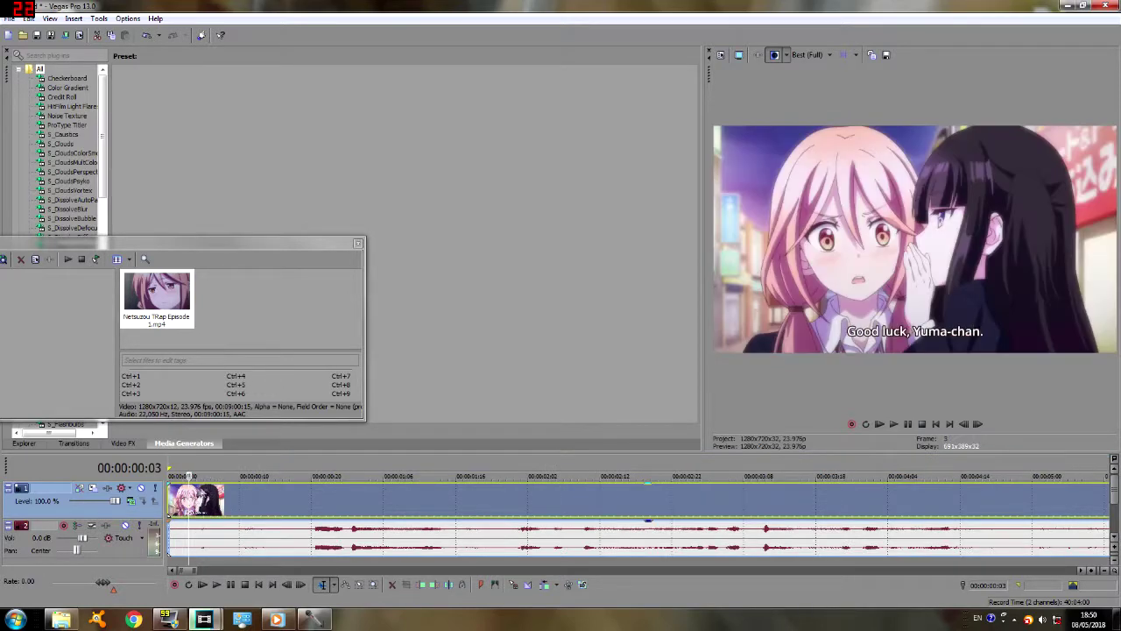
scroll(215, 505, up, 3)
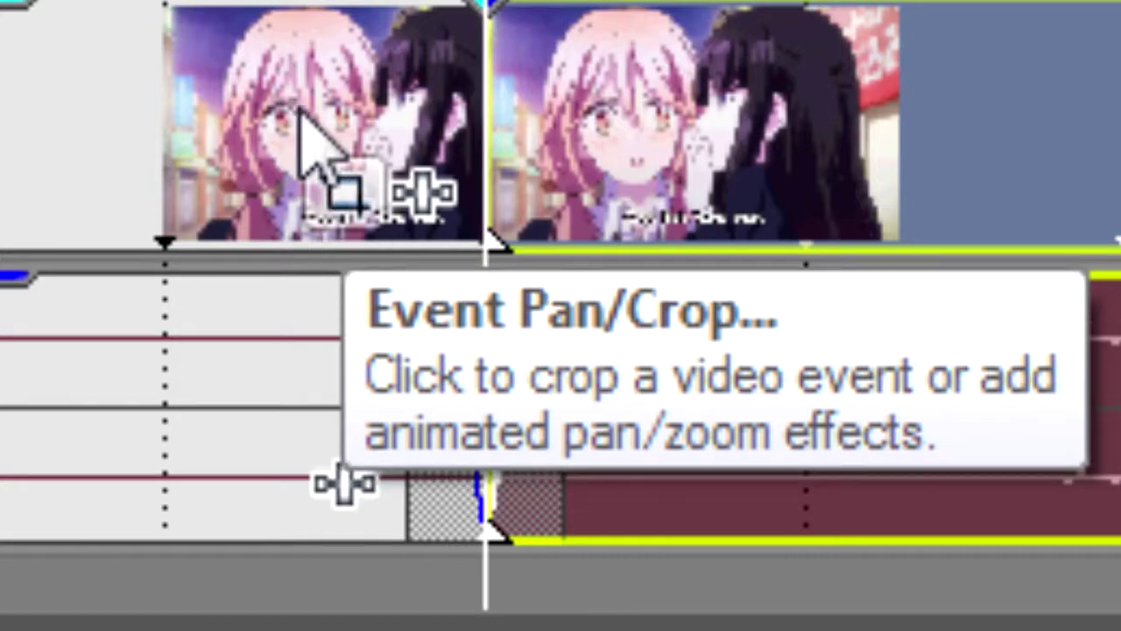
Crop the first clip to about 1,109.9 × 624.3, centred at 654.7, 312.1, to exclude the subtitle, and save it as preset NTR SUBBED 1.
click(219, 122)
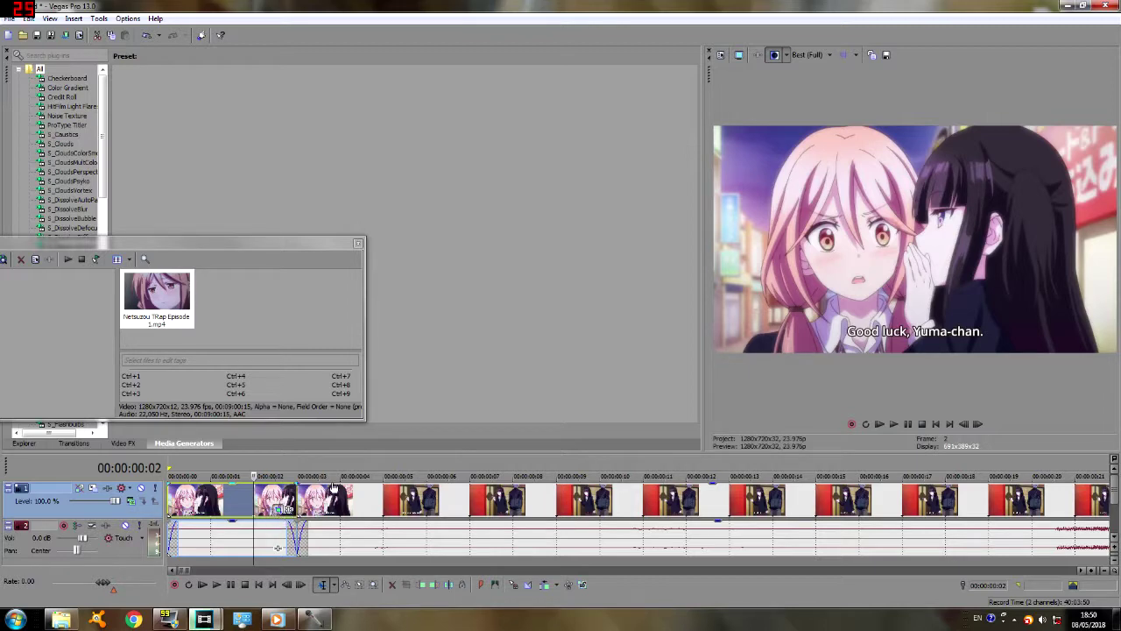
click(278, 510)
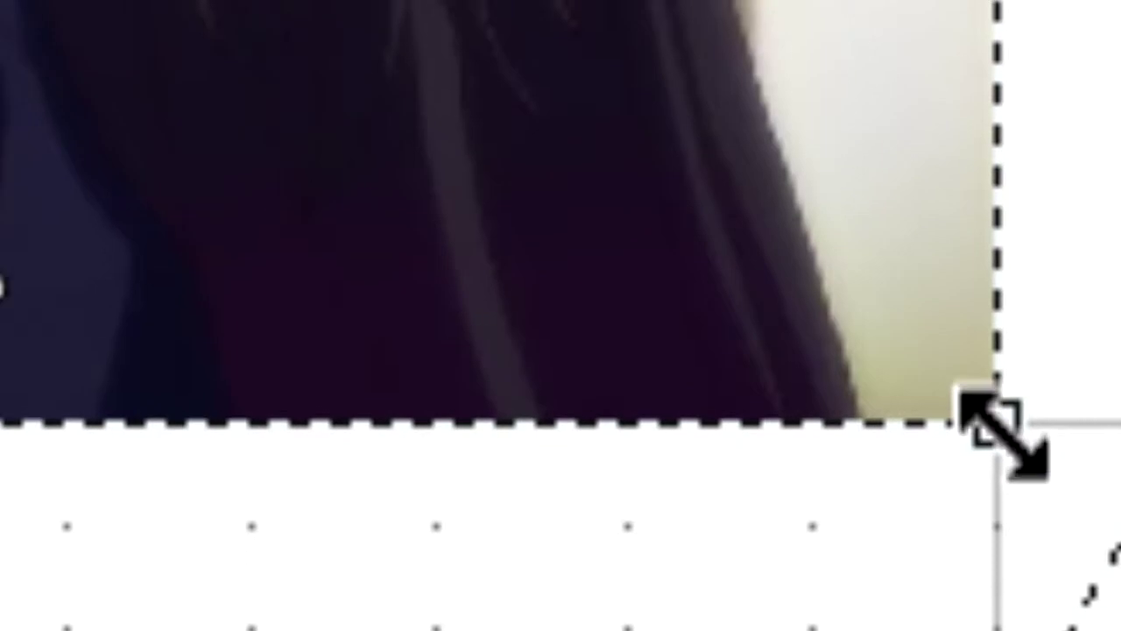
drag(422, 301, 391, 282)
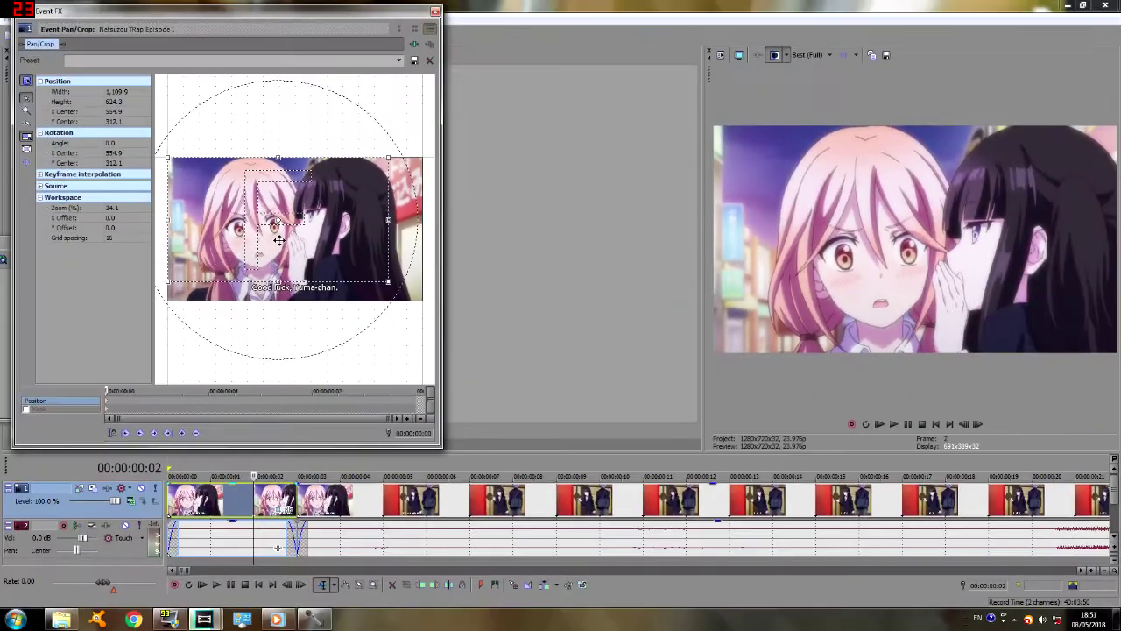
drag(291, 239, 298, 240)
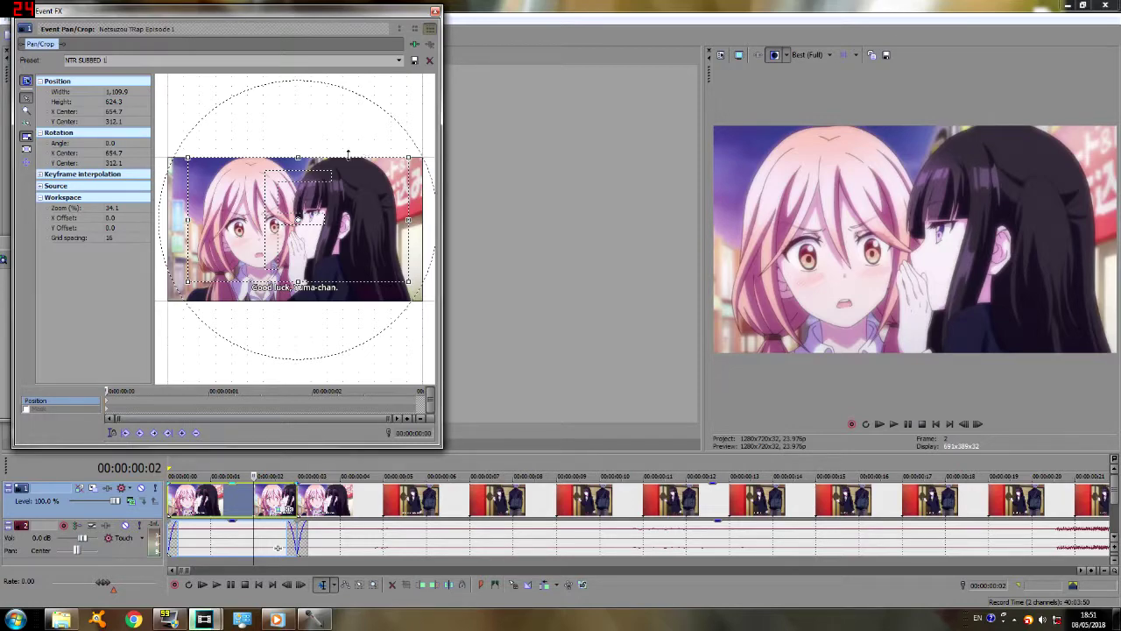
click(414, 62)
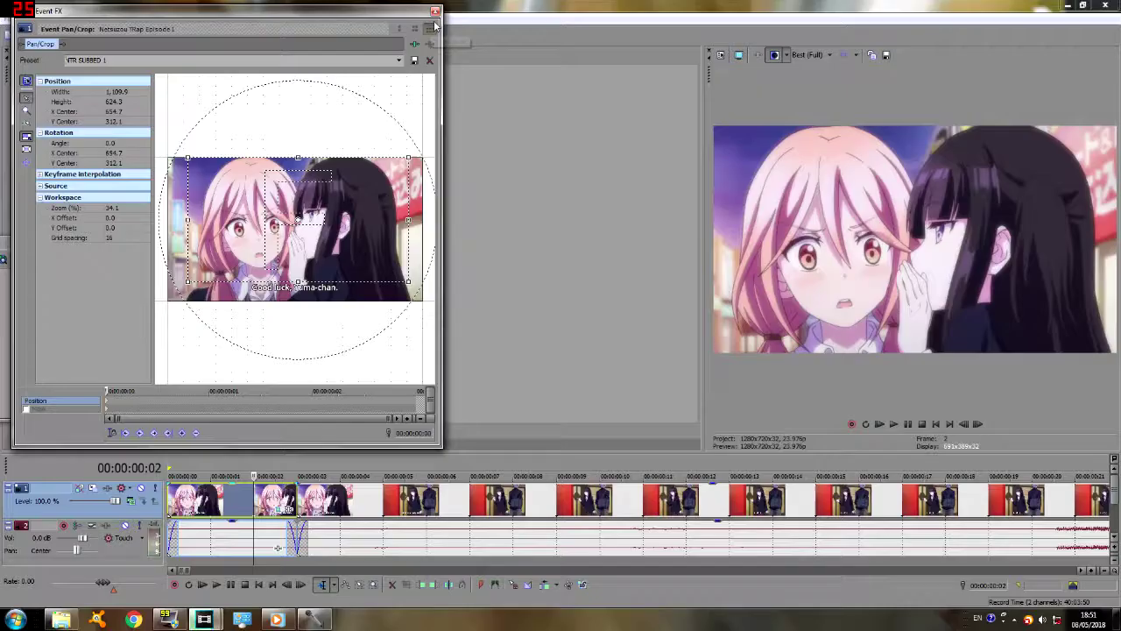
click(435, 11)
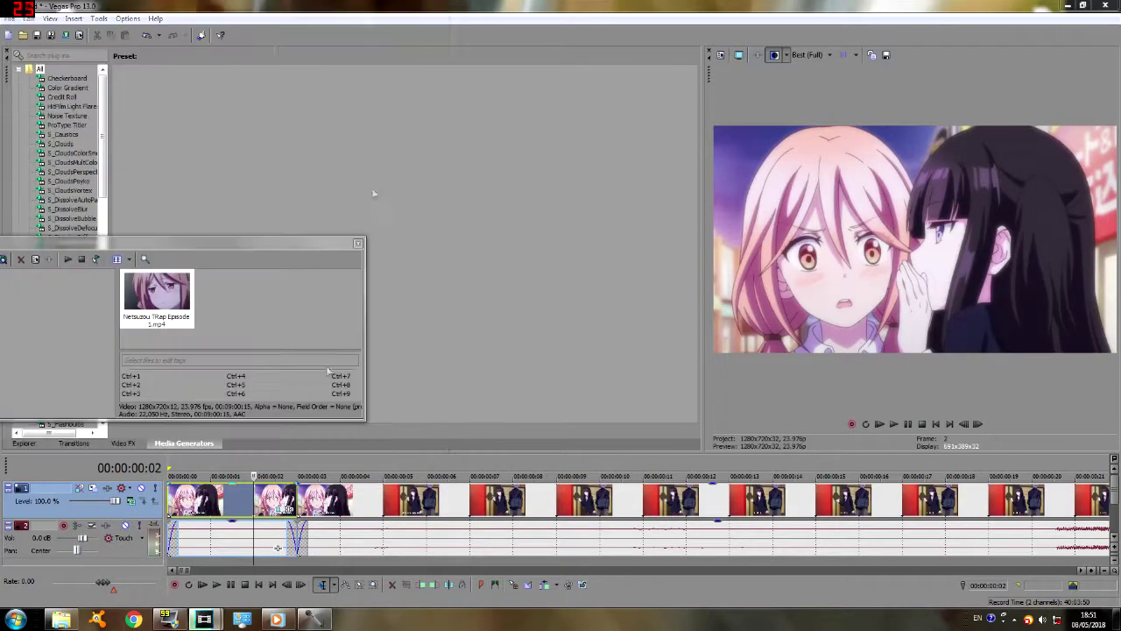
Split the remaining footage at 00:00:00:13, delete the section before the cut, and move the rest against the first clip.
click(326, 500)
click(729, 500)
key(s)
click(689, 502)
key(Delete)
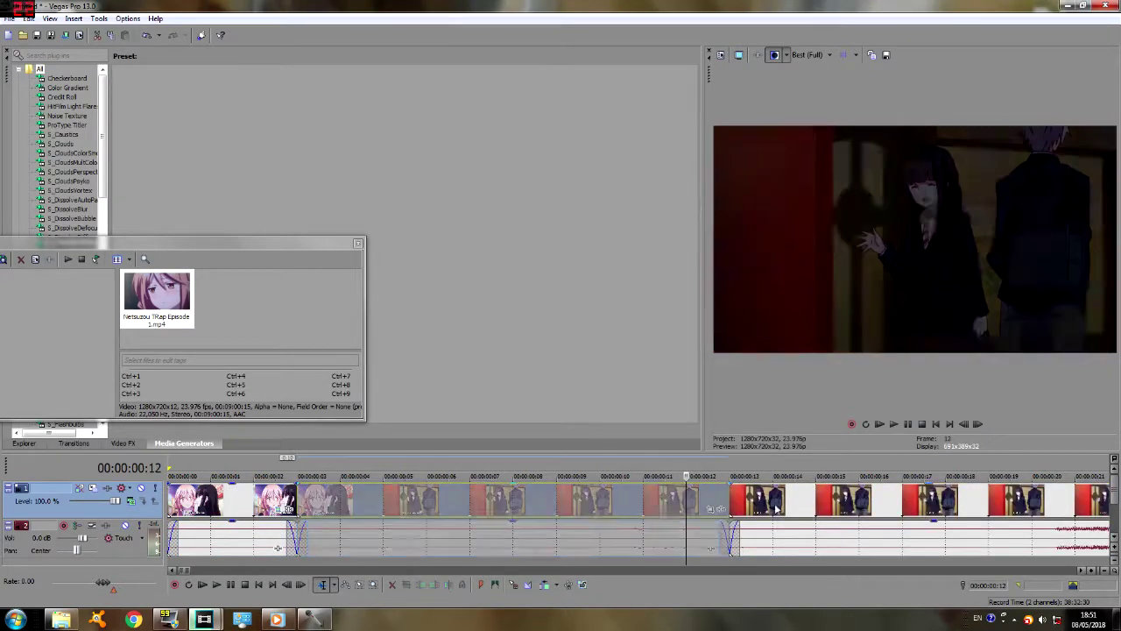
drag(762, 505, 330, 507)
Split the second clip at 00:00:00:06 and apply the NTR SUBBED 1 pan/crop preset to its short first part.
click(427, 505)
key(s)
click(409, 509)
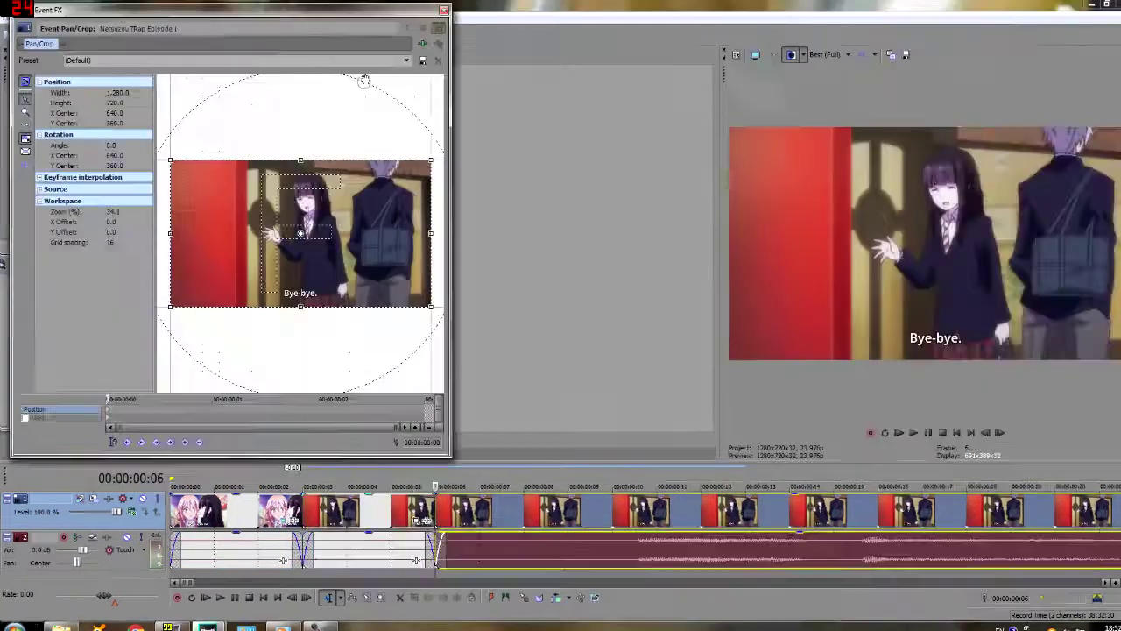
click(407, 60)
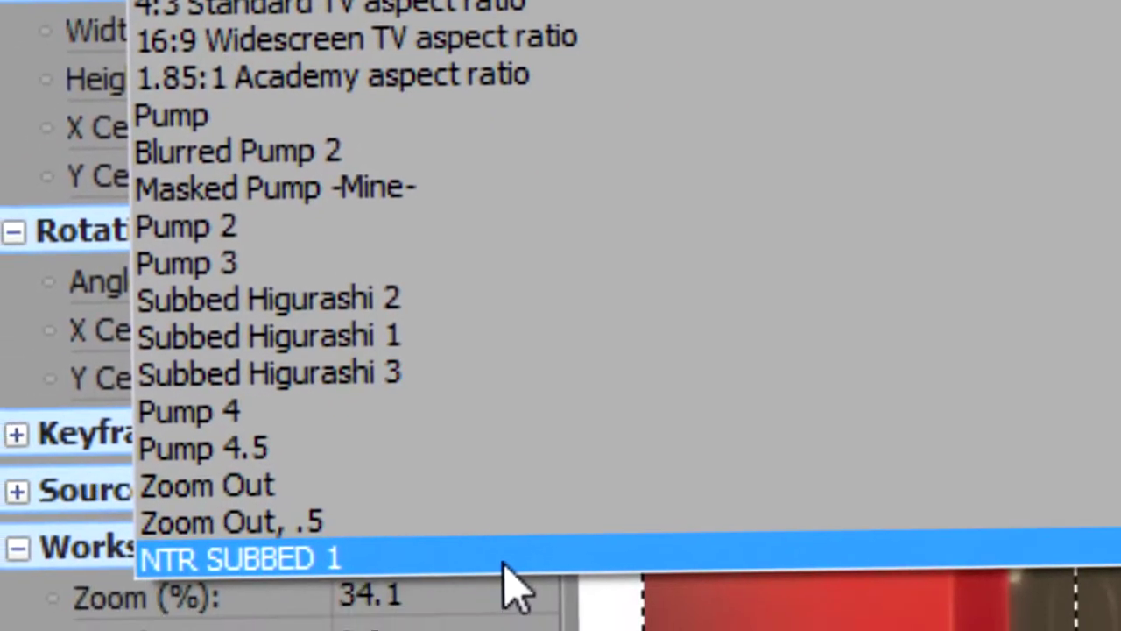
click(475, 629)
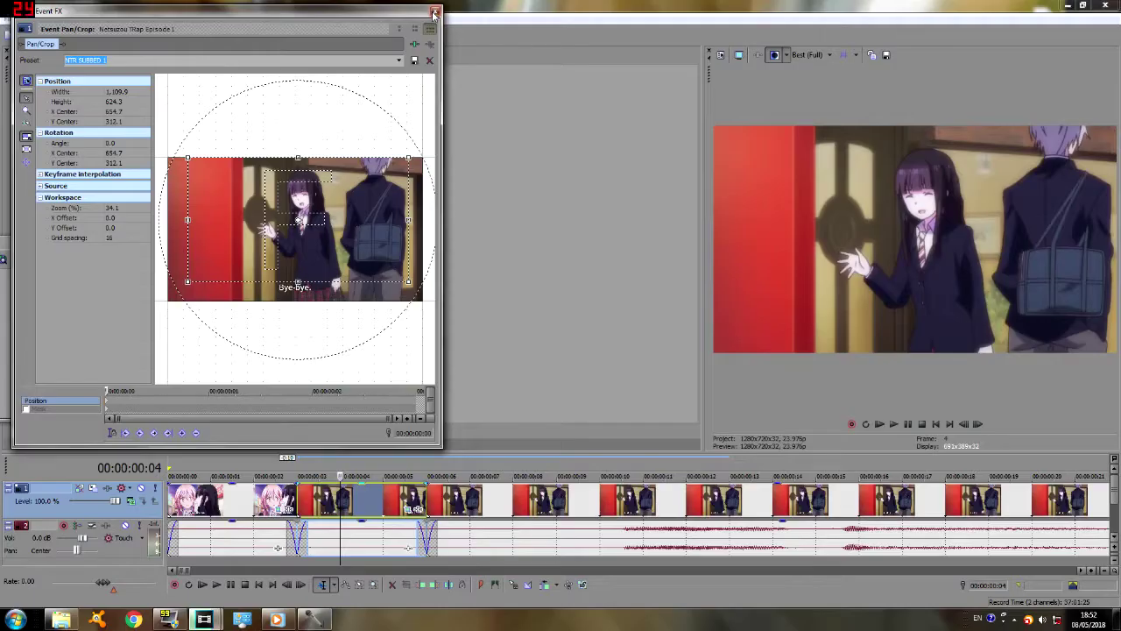
click(435, 11)
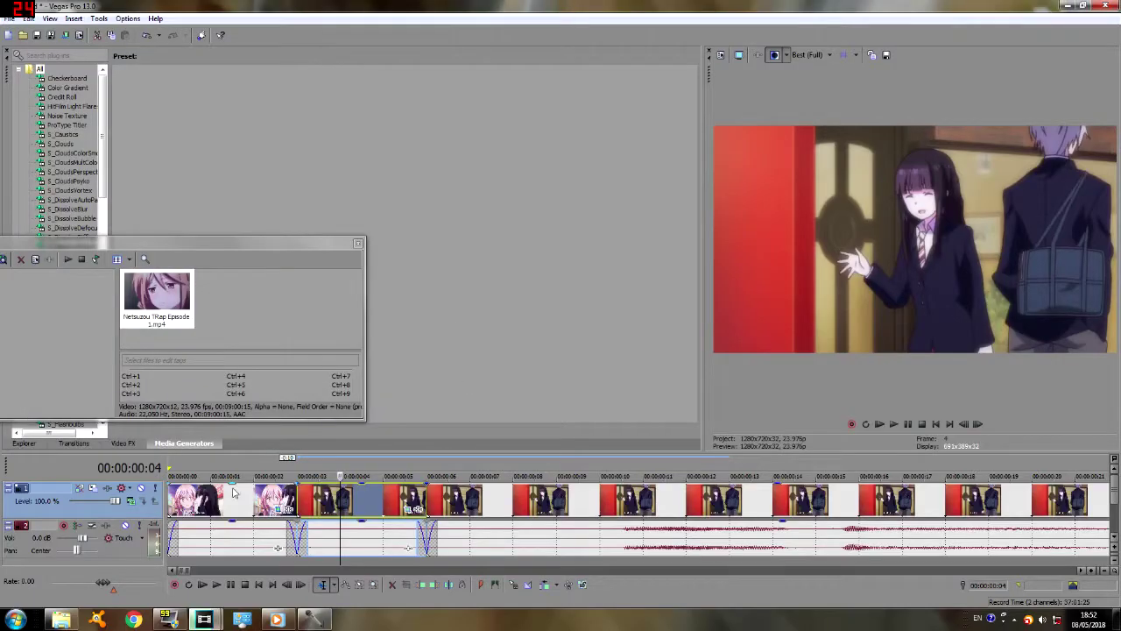
Preview the sequence from the start and delete the long uncropped remainder after the second short clip.
click(166, 506)
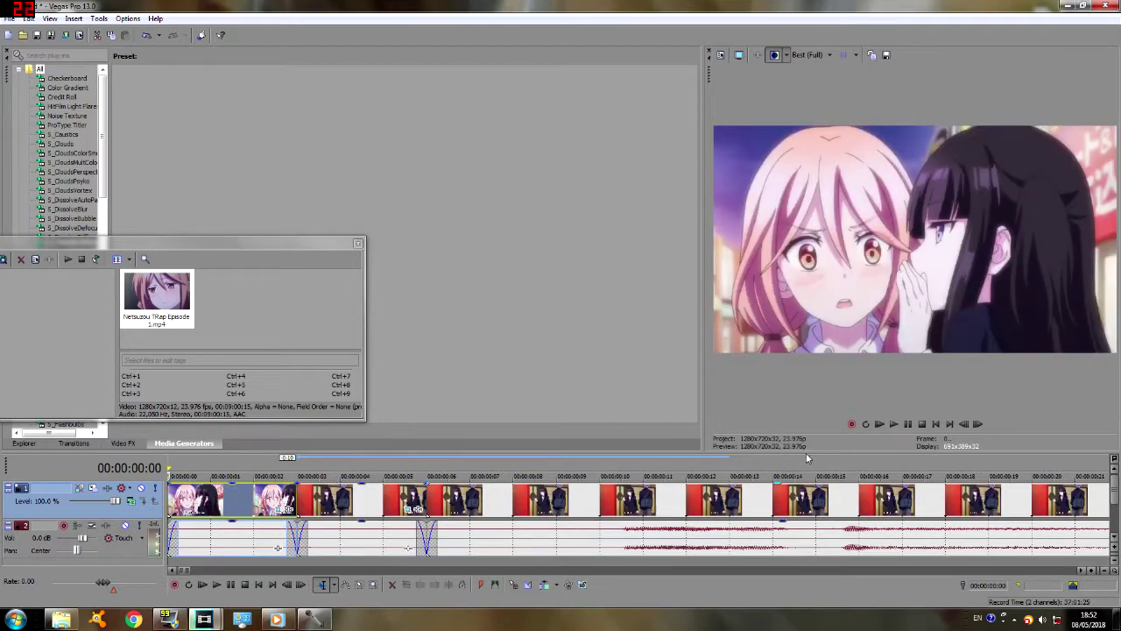
click(894, 424)
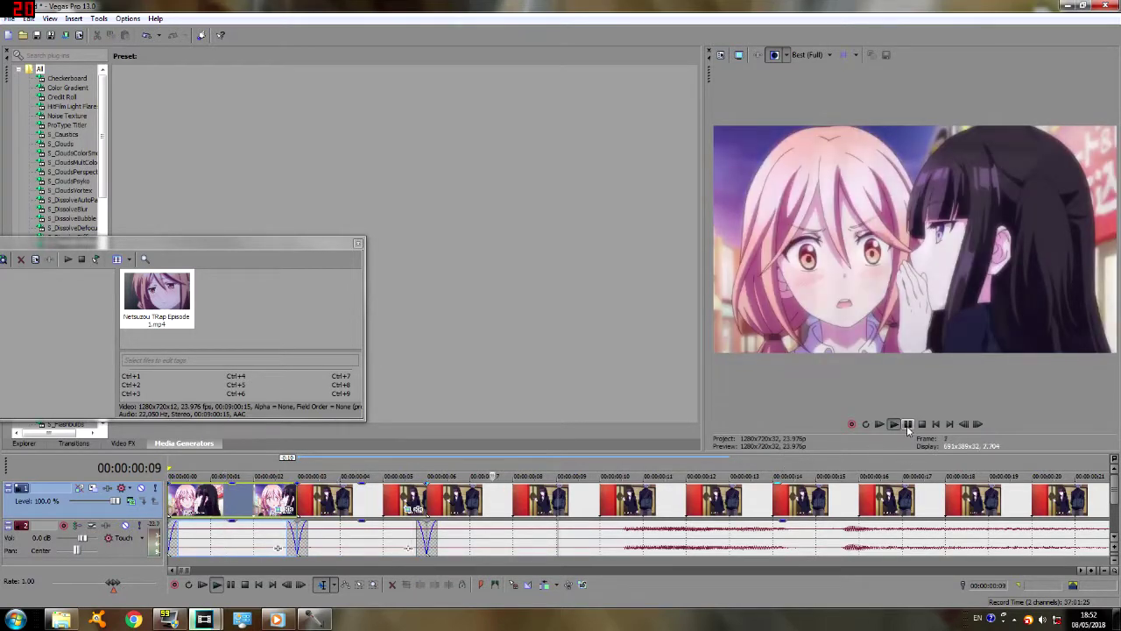
scroll(577, 506, down, 5)
click(420, 507)
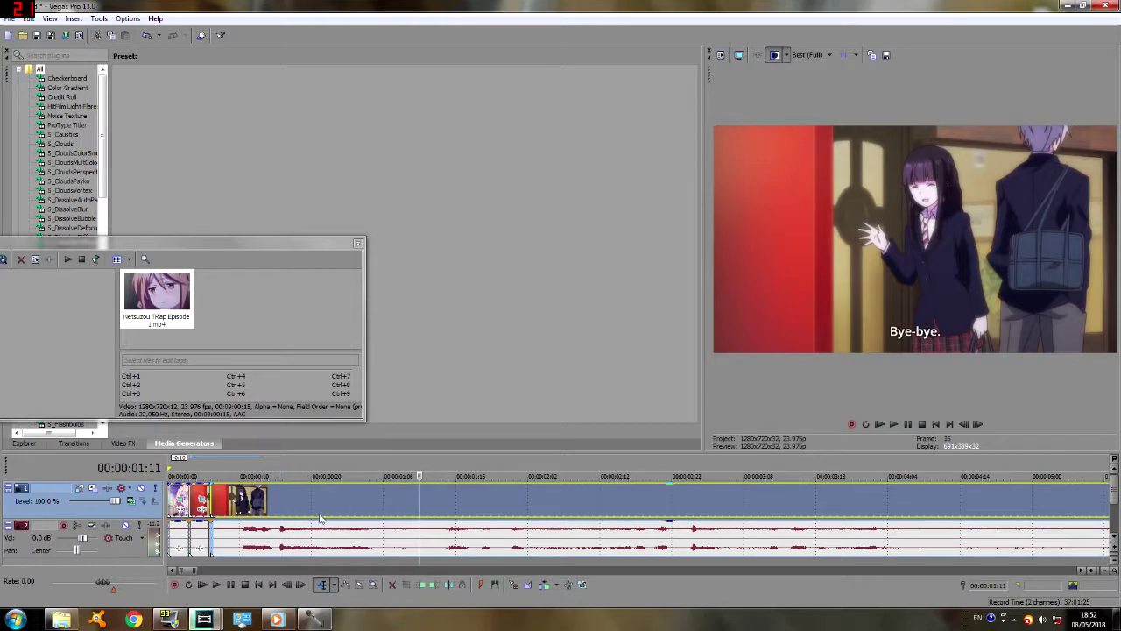
key(Delete)
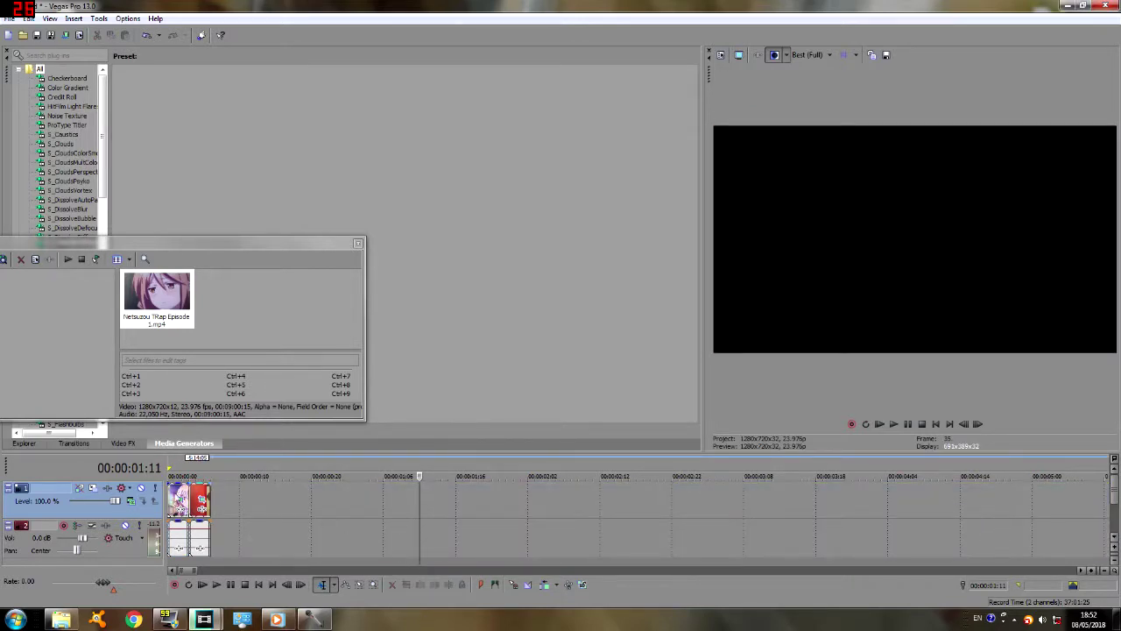
Play back the two cropped clips from the start and examine the frames around the cut between them.
key(ctrl+Home)
scroll(396, 558, up, 2)
scroll(396, 558, up, 4)
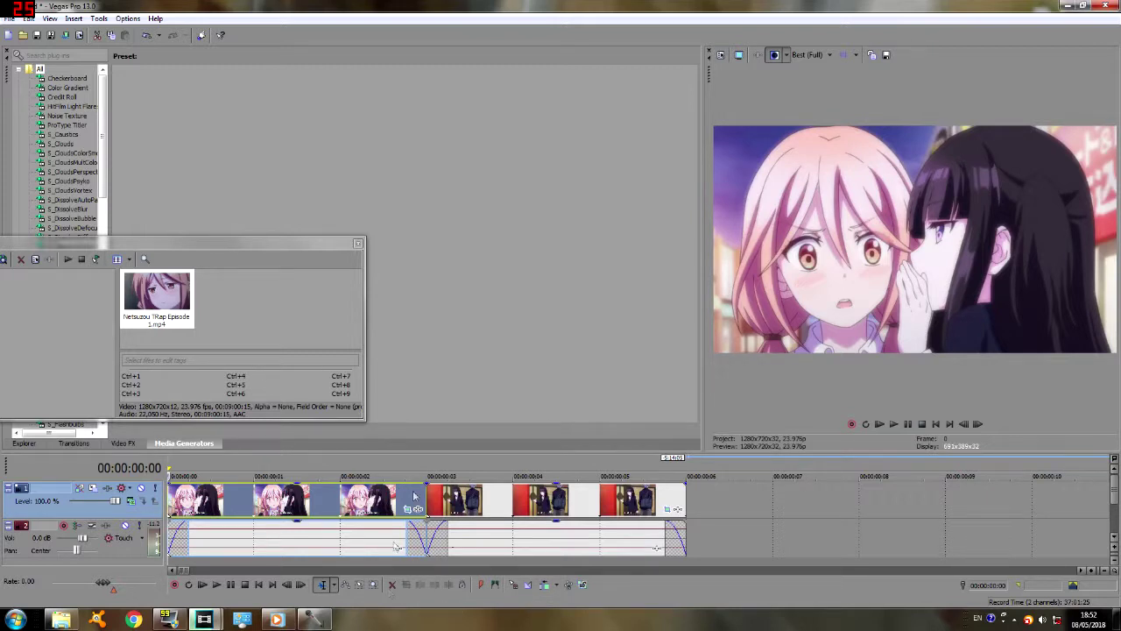
click(911, 427)
click(911, 428)
scroll(312, 596, down, 2)
click(194, 507)
key(space)
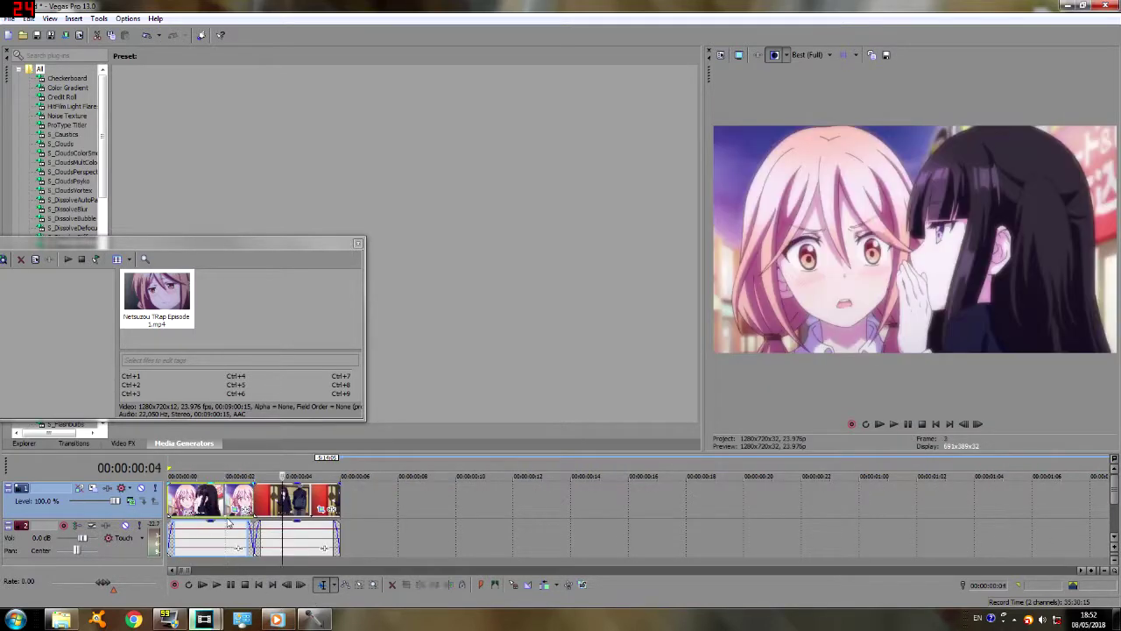
scroll(229, 523, down, 1)
key(space)
key(space)
key(Right)
key(Right)
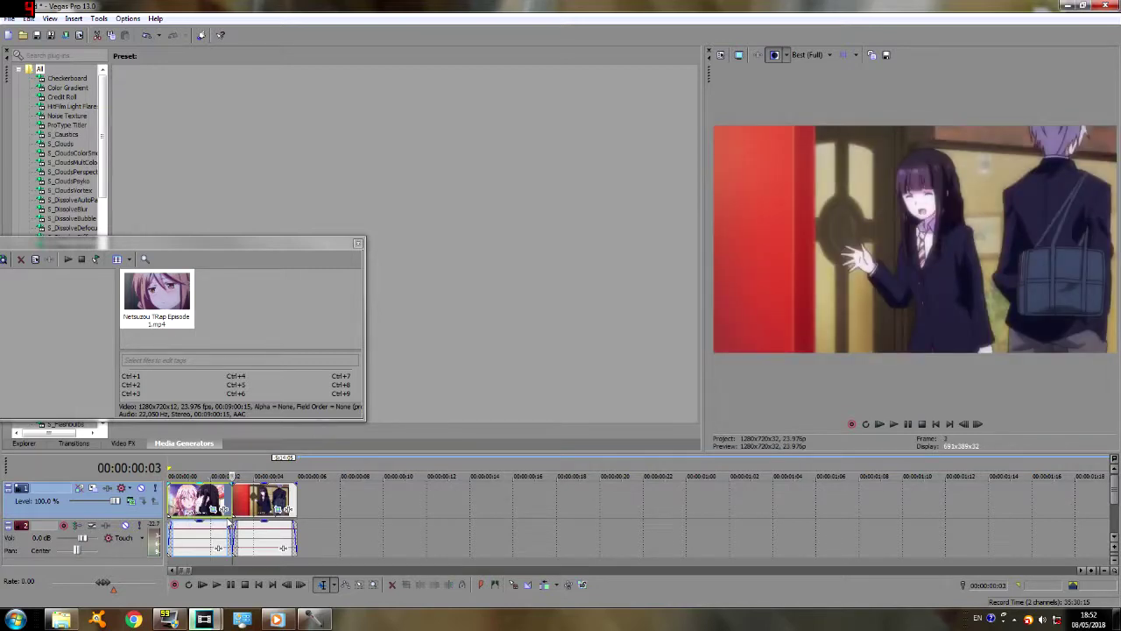